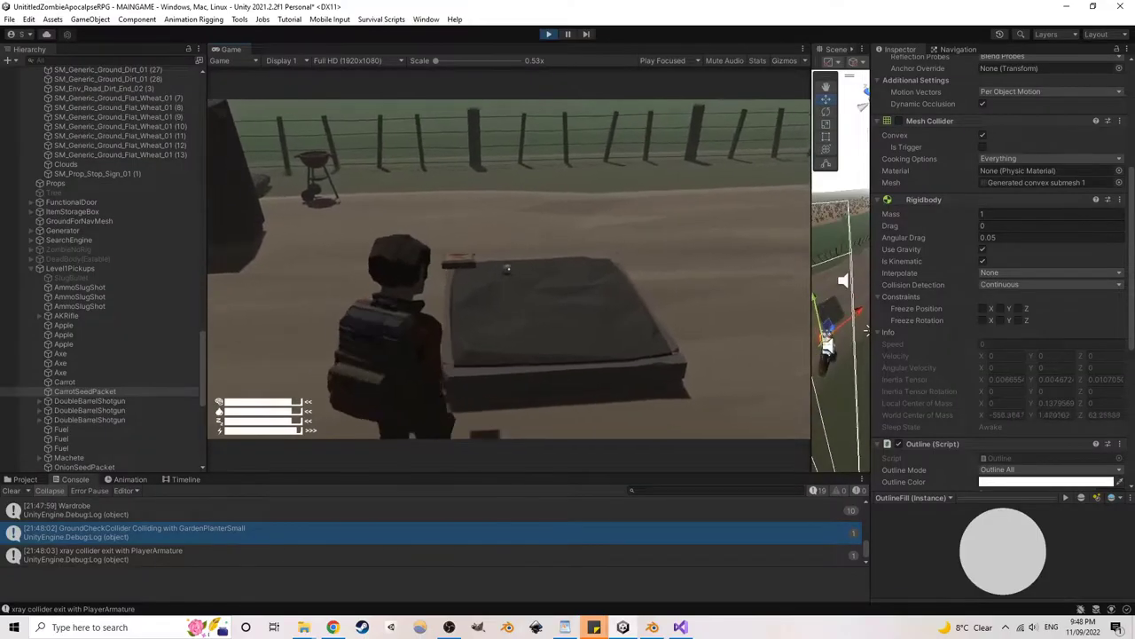
# Play-test the small garden planter by walking up to it, interacting with it and watering it with the watering can
pyautogui.press('w')
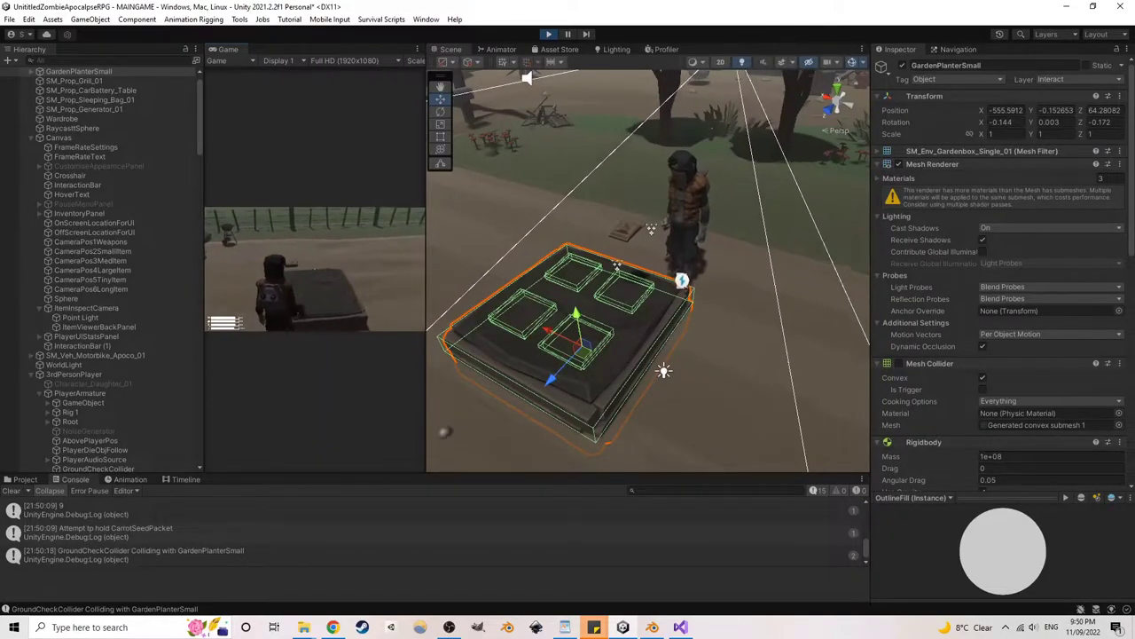
pyautogui.press('e')
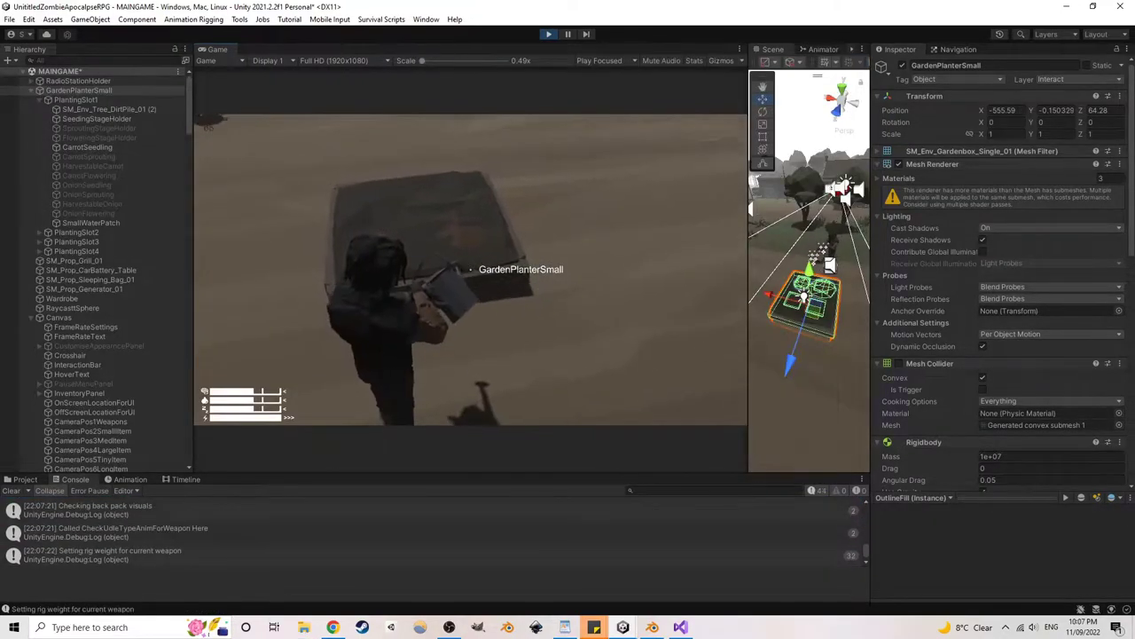
pyautogui.click(471, 268)
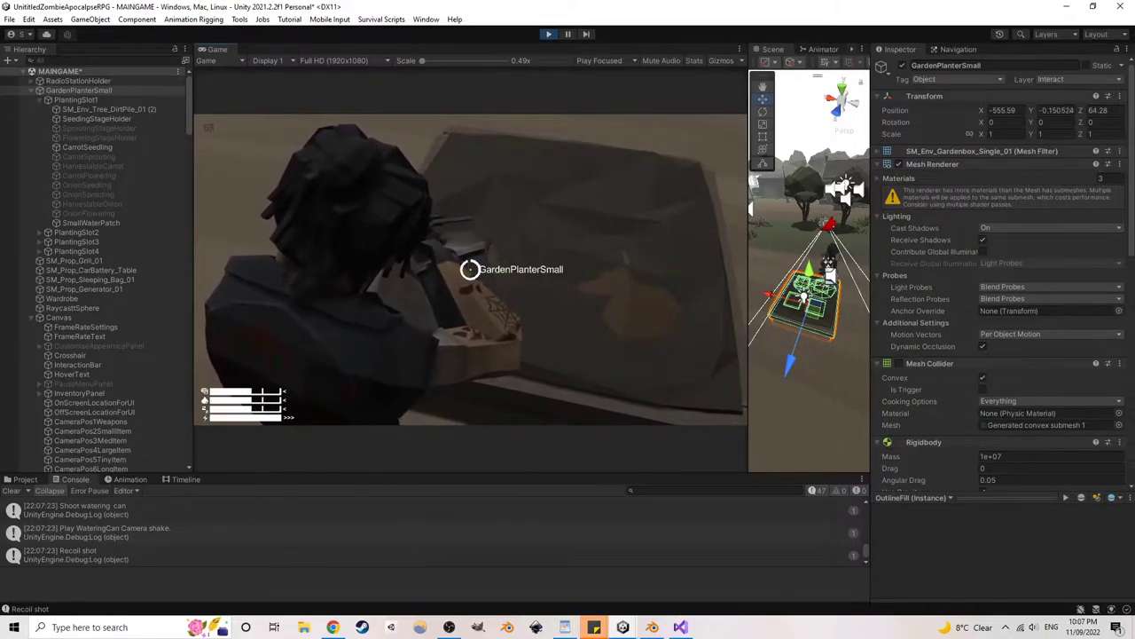
pyautogui.press('d')
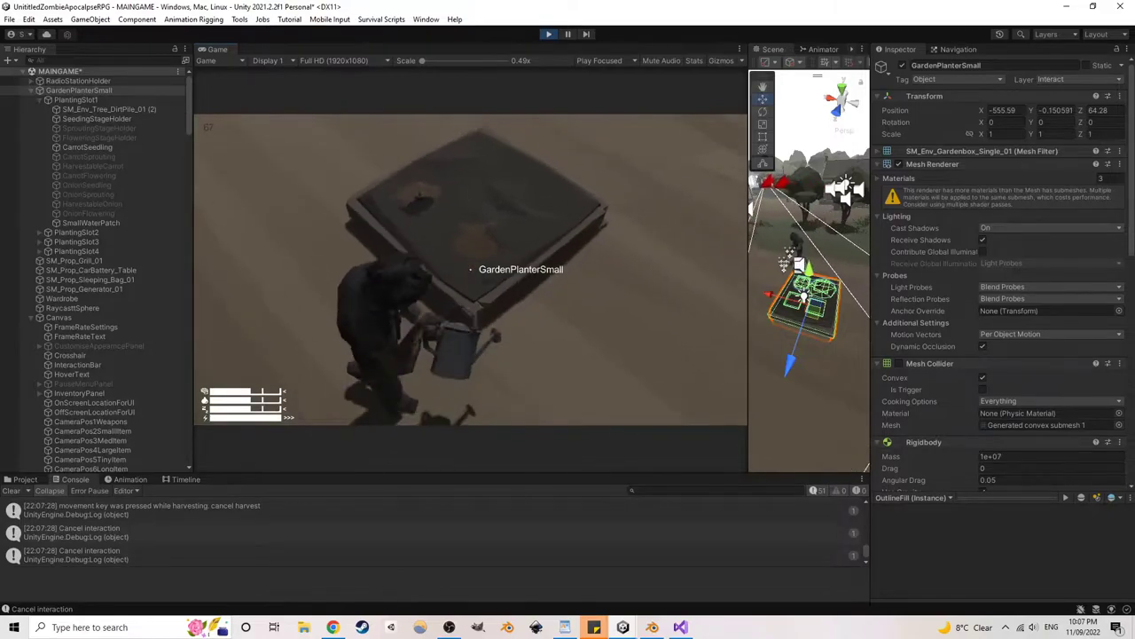
# Move the held carrot seed packet nearer and farther beside the barrel and well, and release it
pyautogui.press('w')
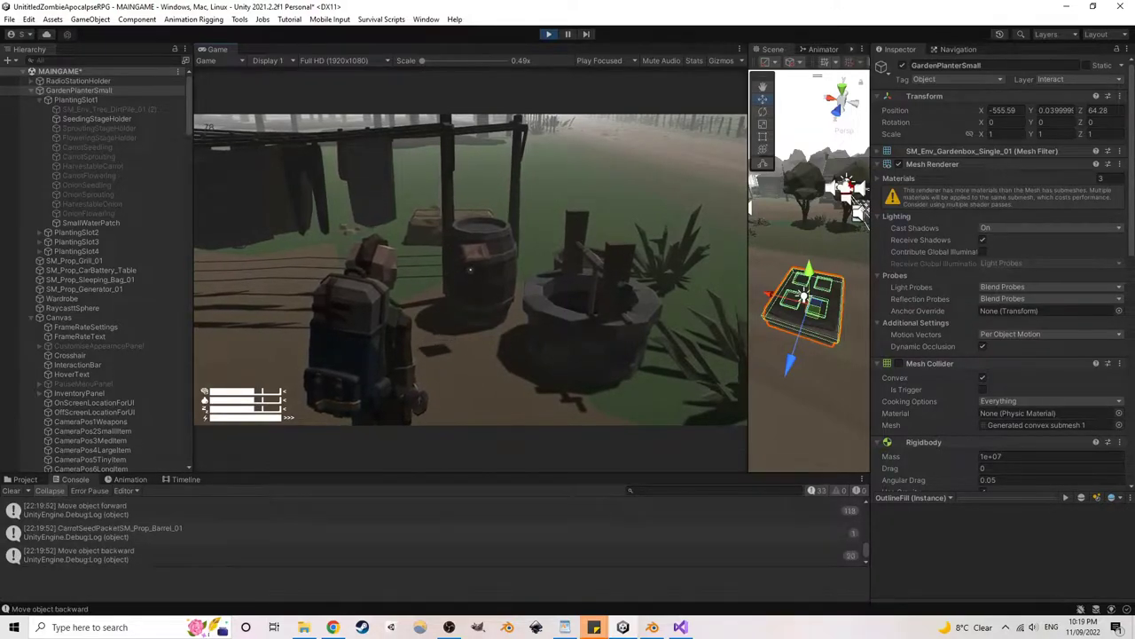
pyautogui.scroll(3, 471, 269)
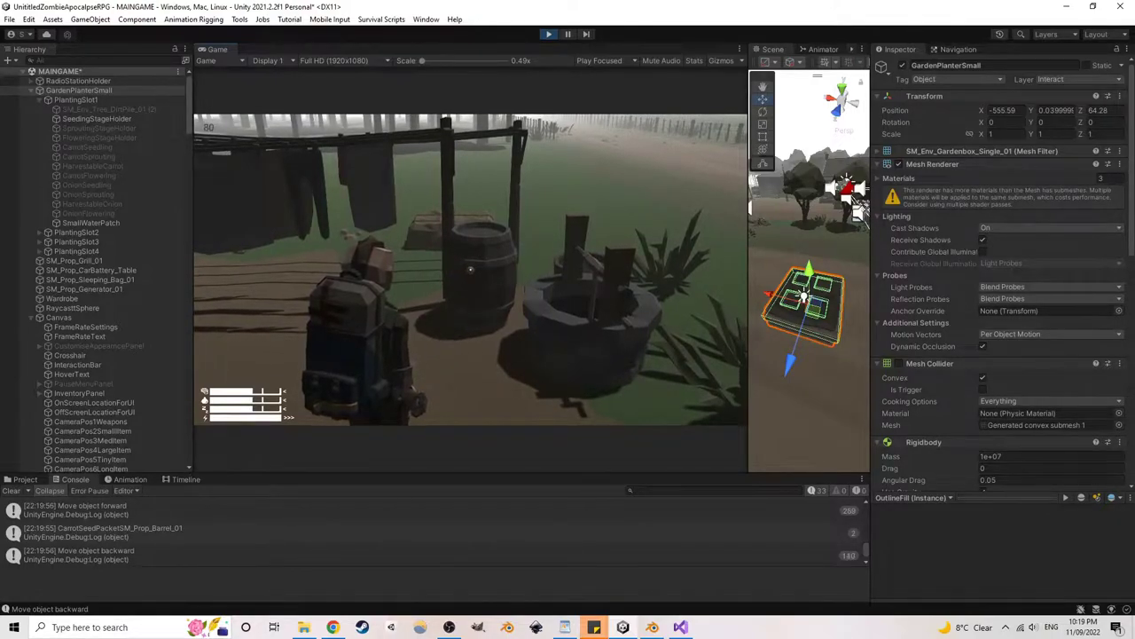
pyautogui.click(471, 269)
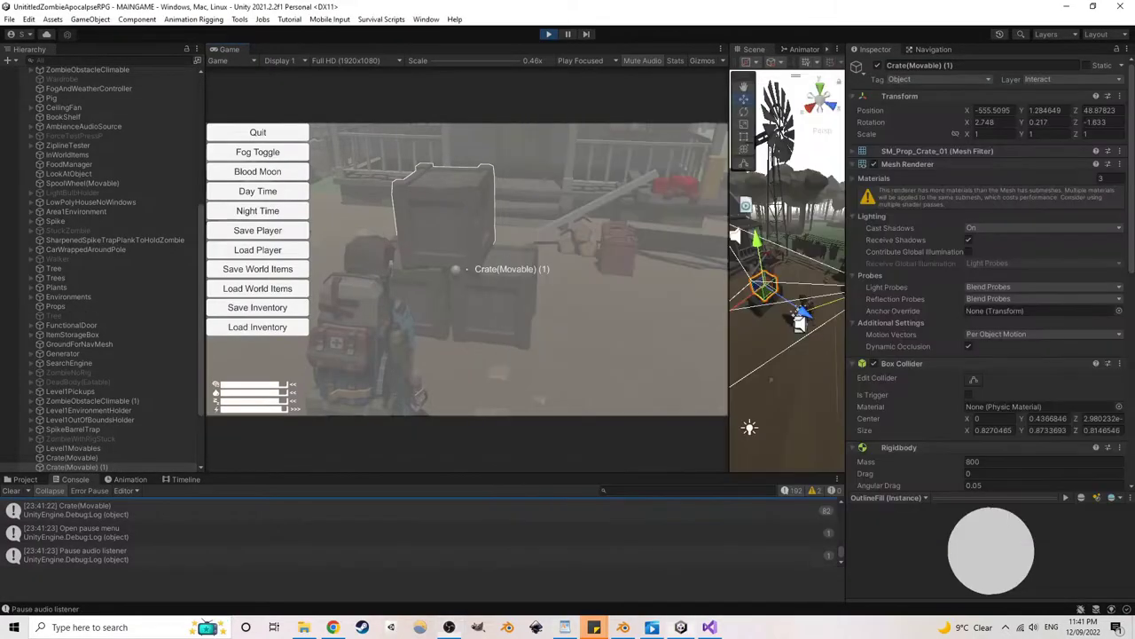
# Resume the paused game and play-test grabbing objects with the top movable crate and the AKRifle on the ground
pyautogui.press('Escape')
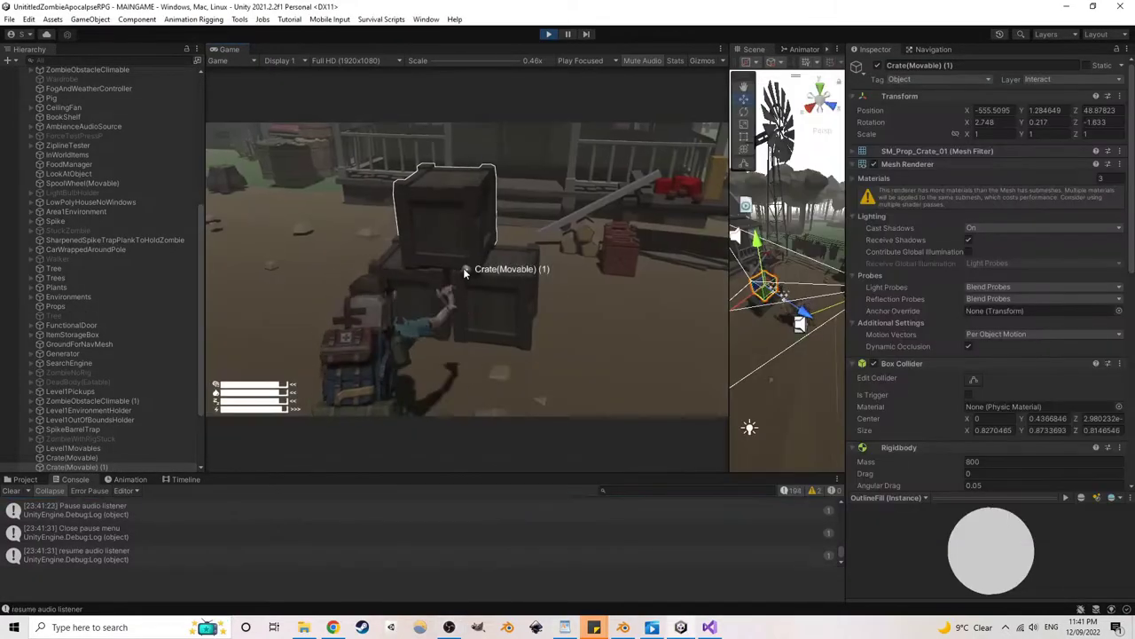
pyautogui.press('w')
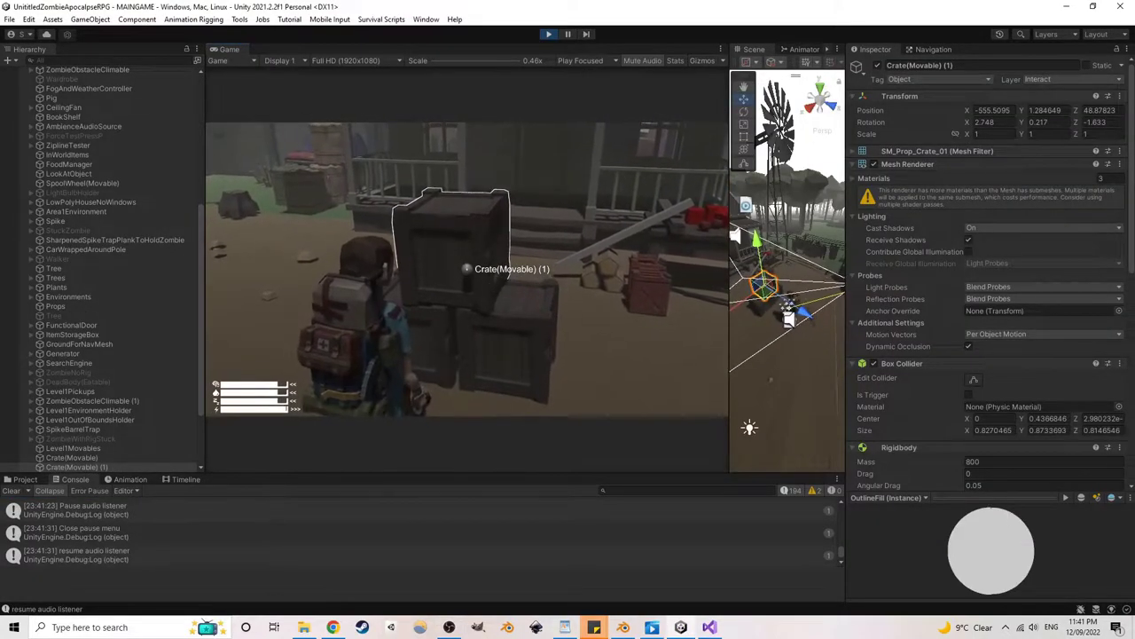
pyautogui.click(466, 269)
pyautogui.press('Up')
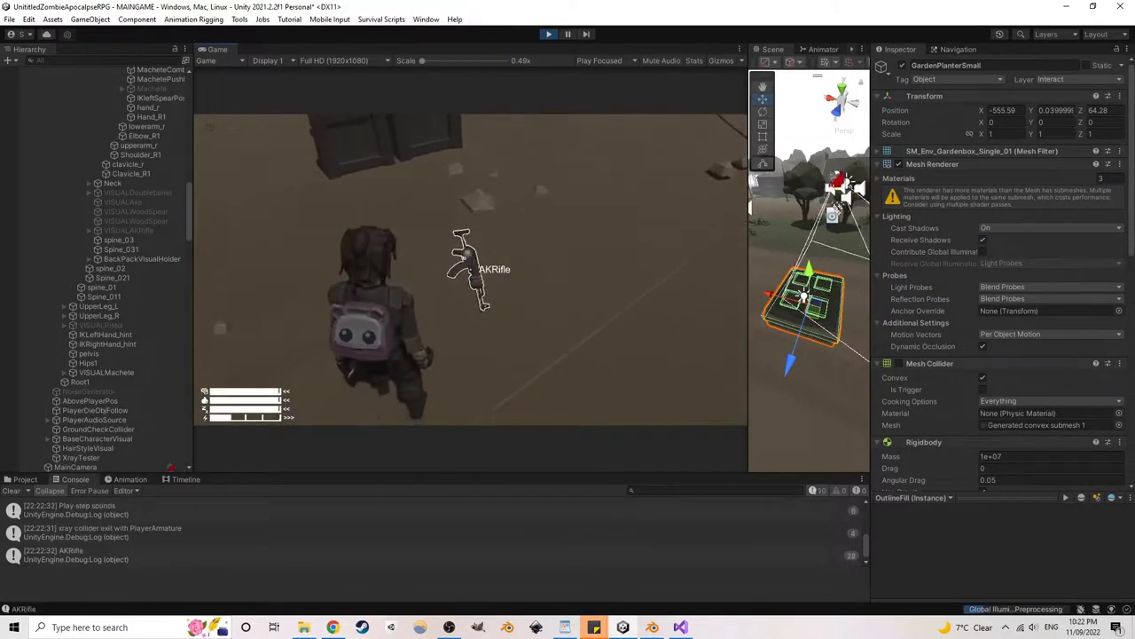
pyautogui.click(470, 268)
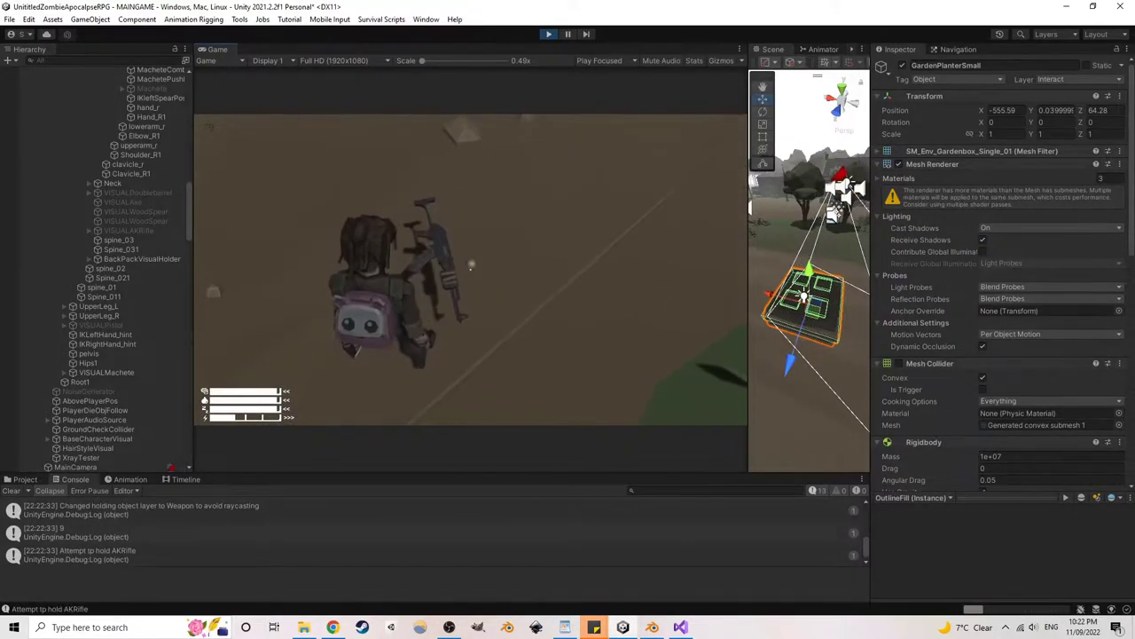
pyautogui.press('space')
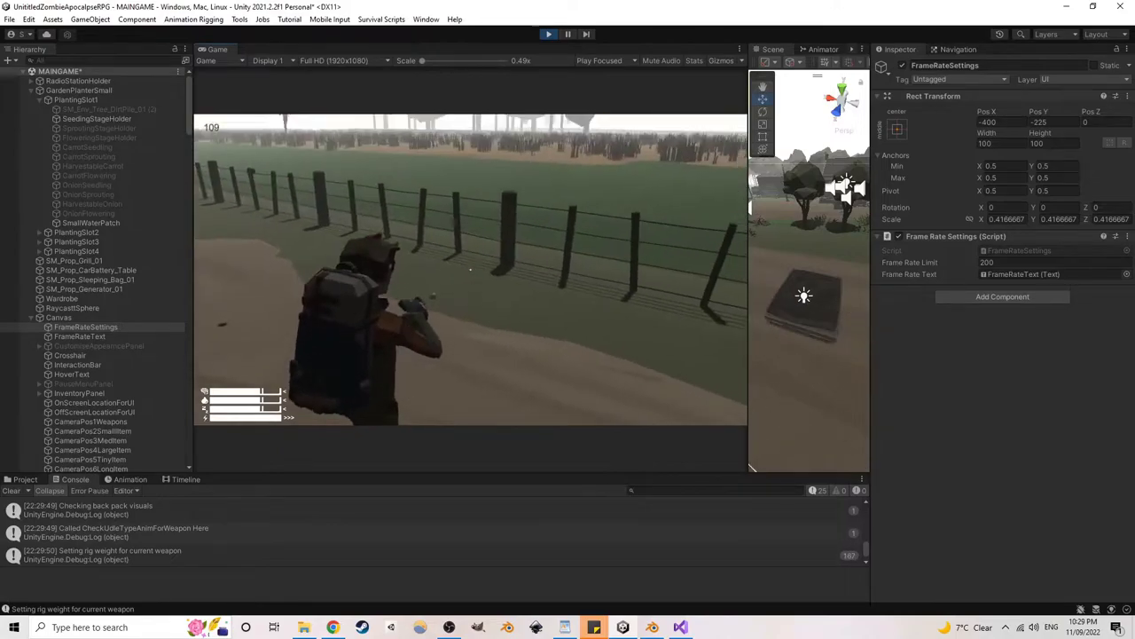
# Attach the silencer to the pistol from the in-game inventory and return to play
pyautogui.press('Tab')
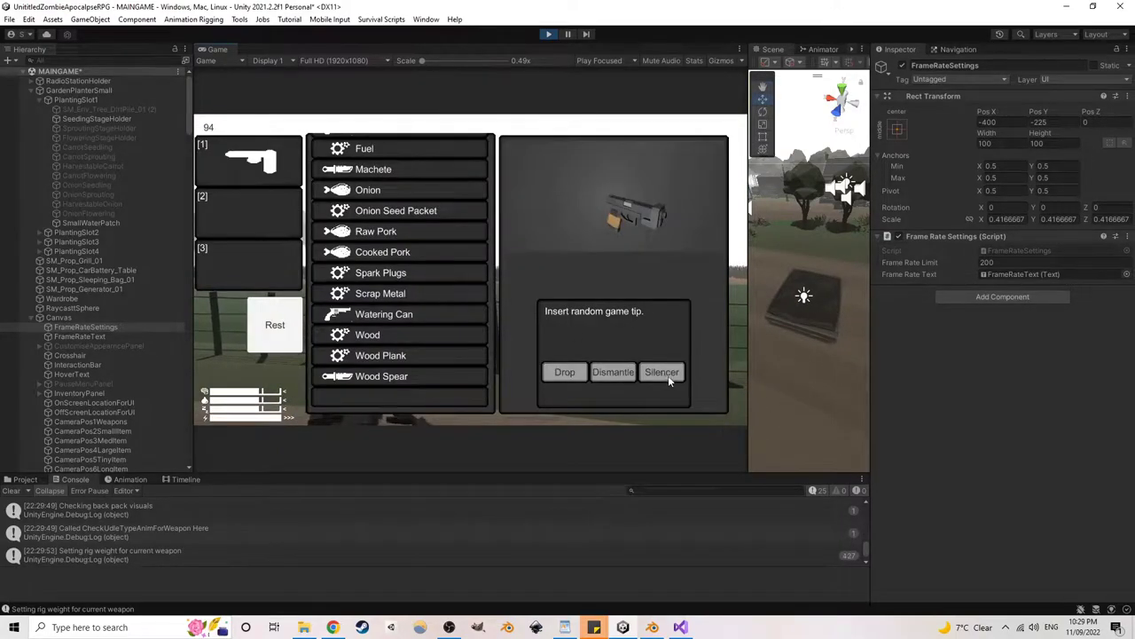
pyautogui.click(668, 376)
pyautogui.press('Tab')
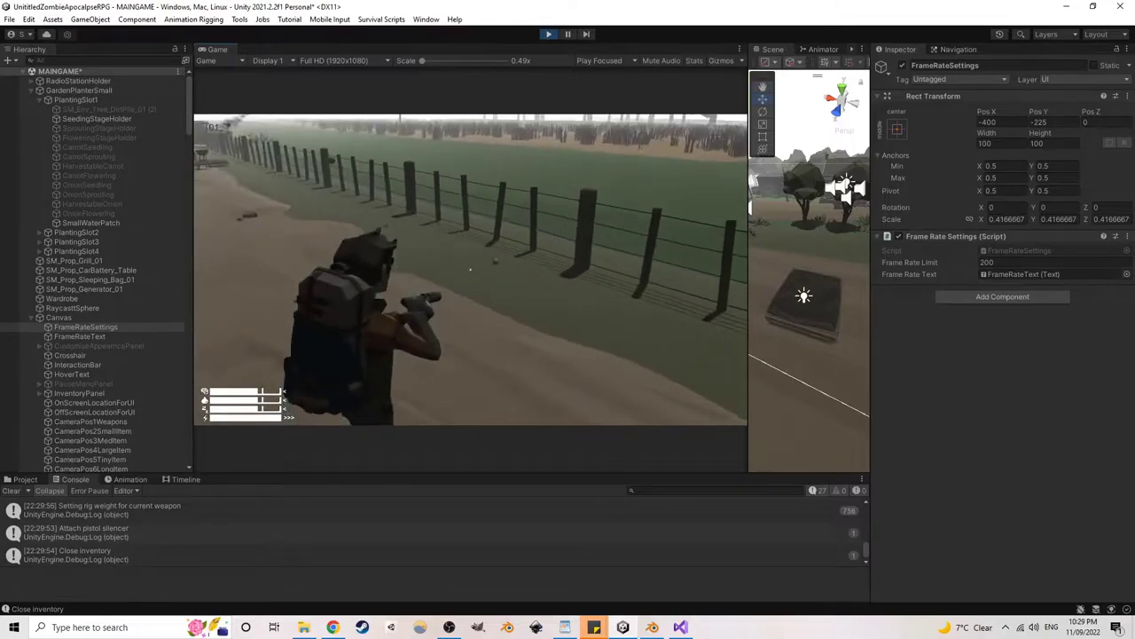
# Fire several shots with the silenced pistol over the fence toward the field, and briefly pause the game
pyautogui.click(470, 270)
pyautogui.click(470, 270)
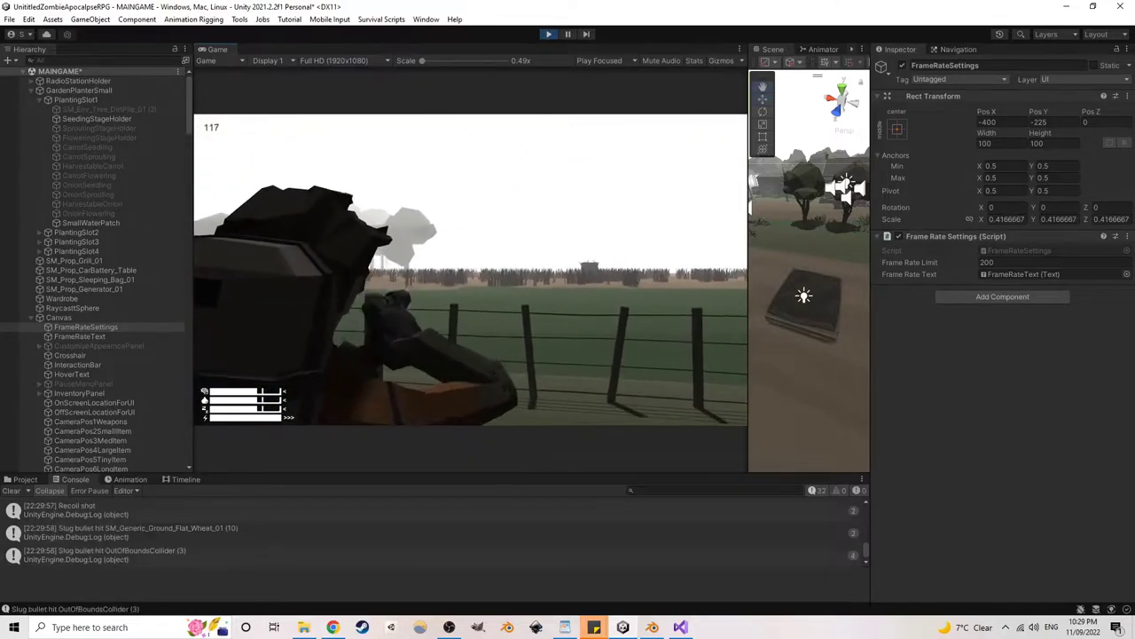
pyautogui.click(470, 270)
pyautogui.click(470, 270)
pyautogui.press('Escape')
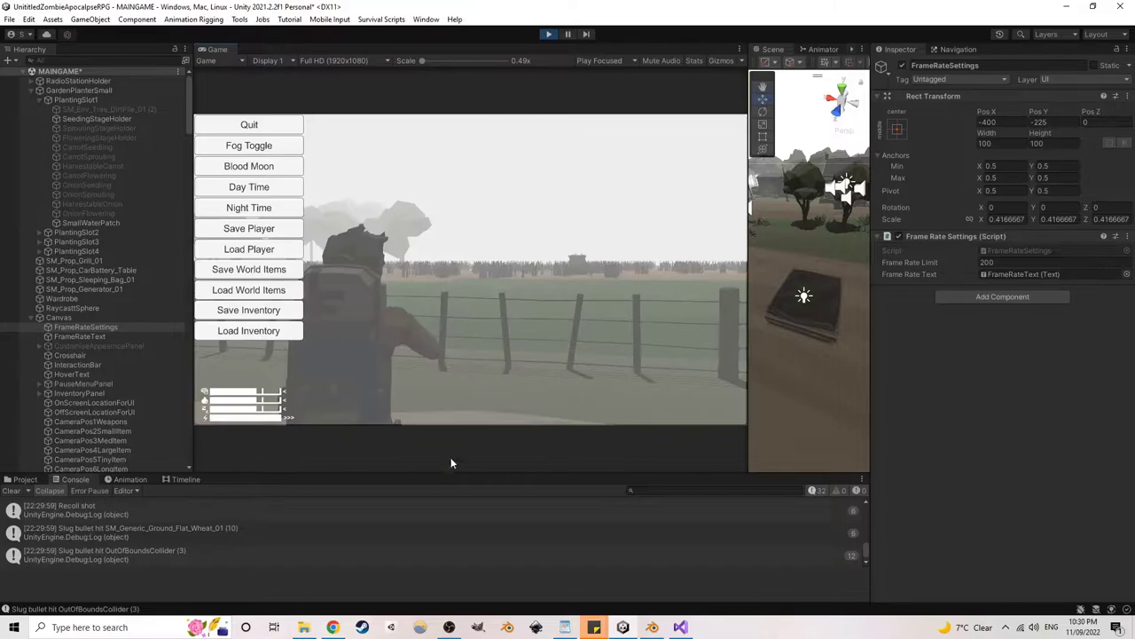
pyautogui.press('Escape')
# Detach the silencer from the pistol in the inventory and fire the unsilenced pistol toward the field
pyautogui.press('Tab')
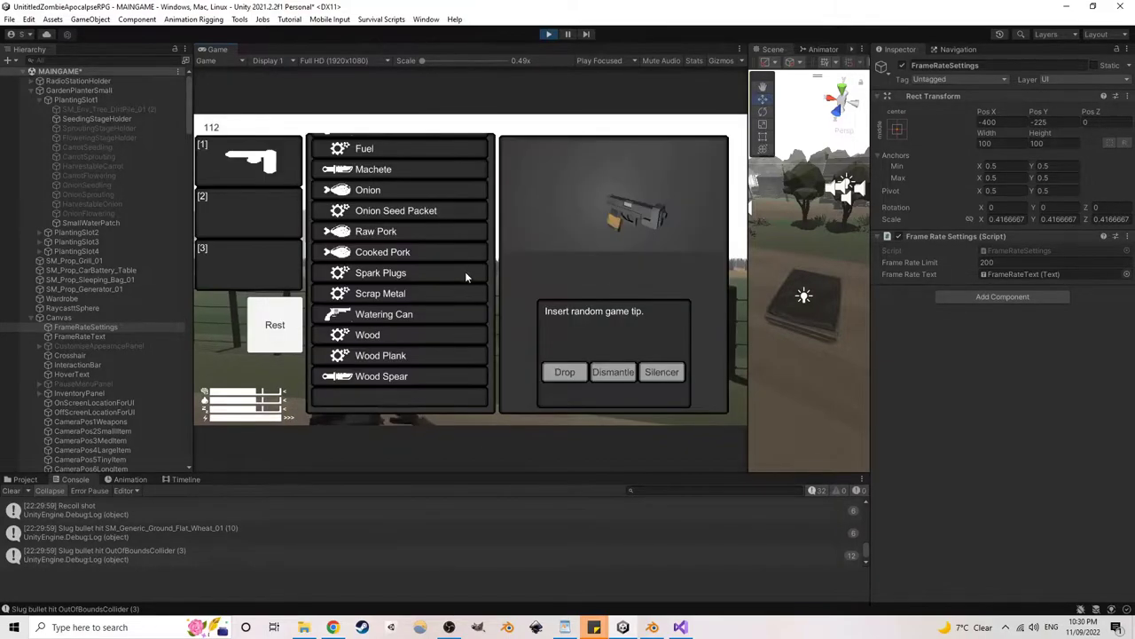
pyautogui.press('Tab')
pyautogui.rightClick(470, 270)
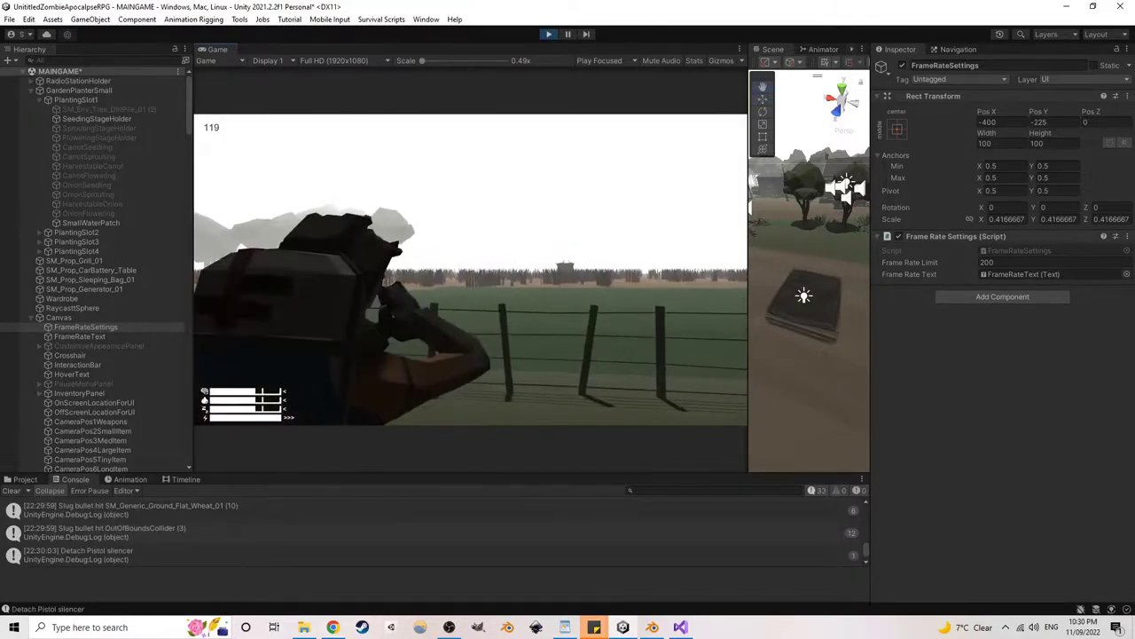
pyautogui.click(470, 270)
pyautogui.click(470, 270)
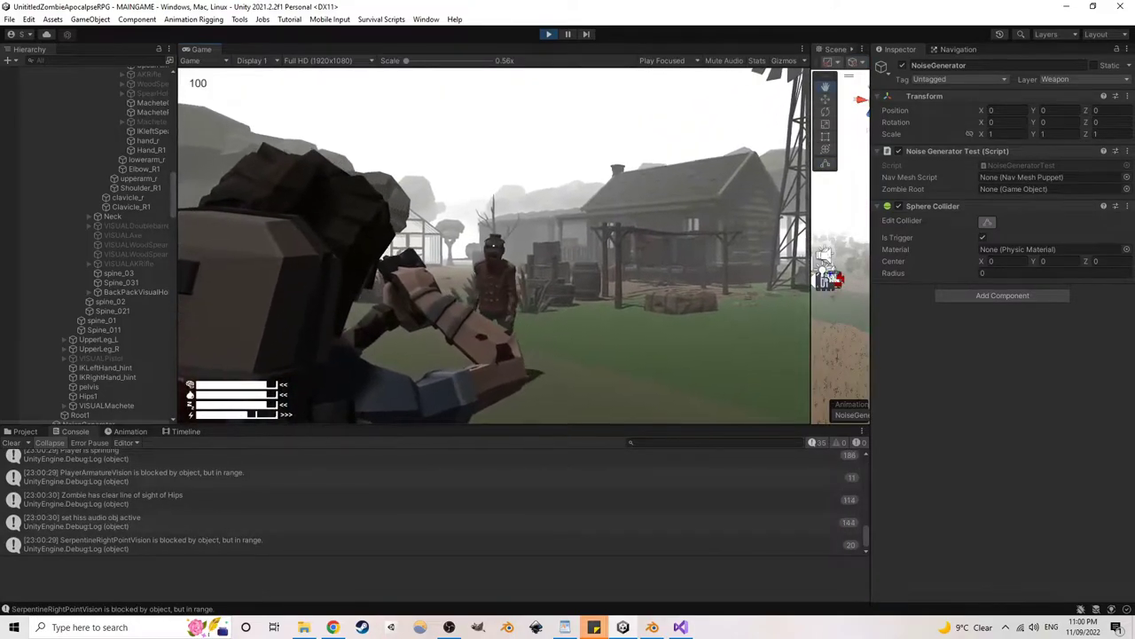
# Shoot the approaching zombie near the farmhouse, walk to its body and search it for loot
pyautogui.click(494, 246)
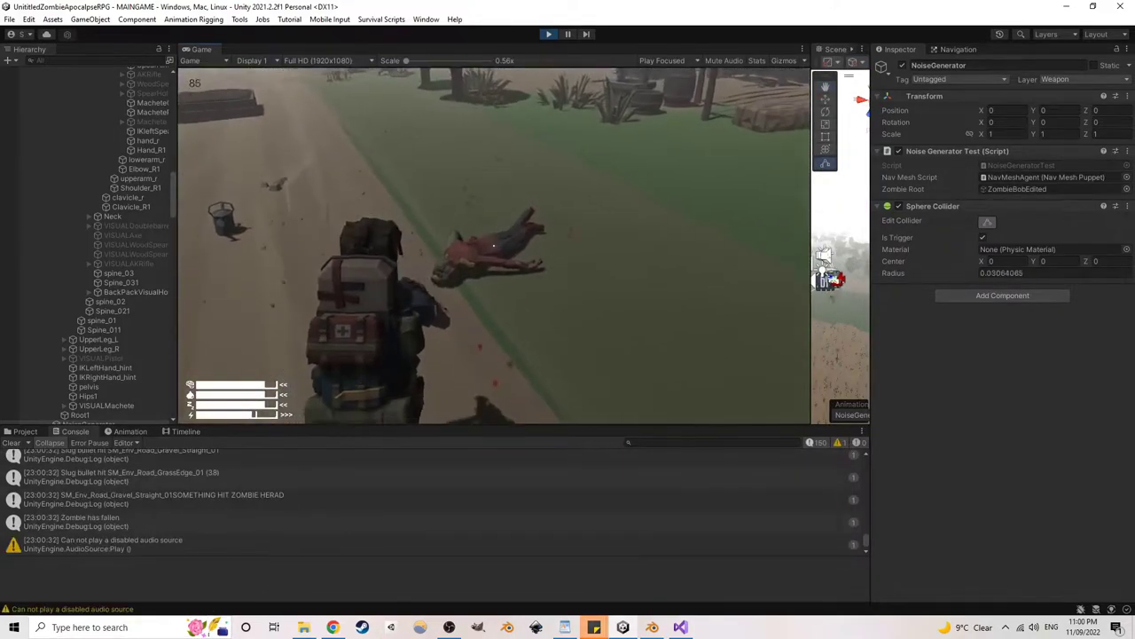
pyautogui.press('w')
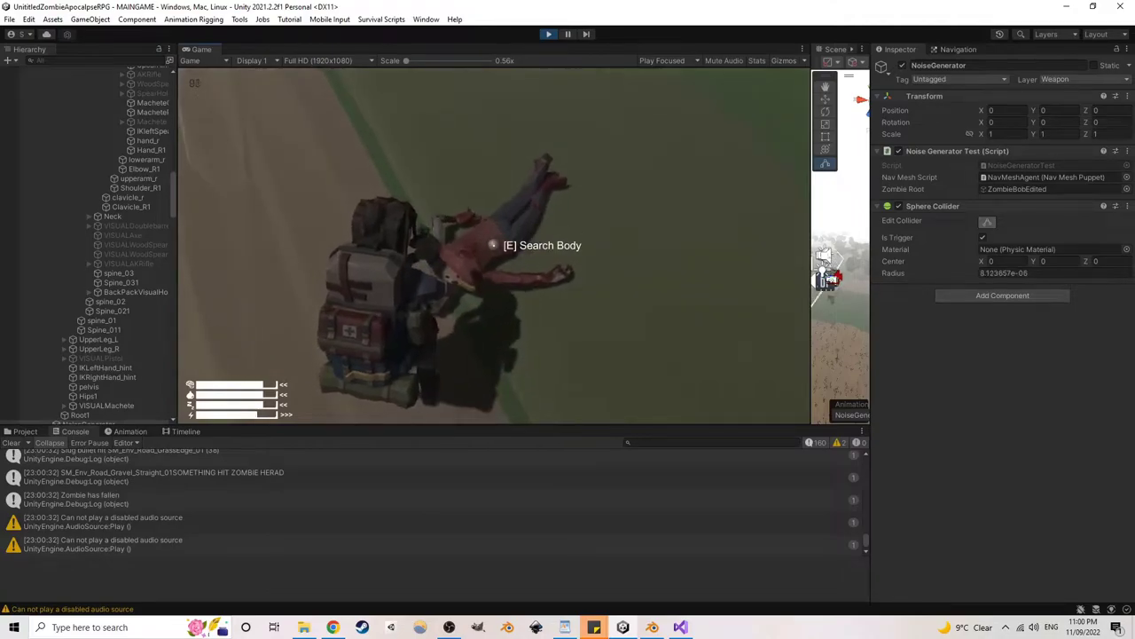
pyautogui.press('e')
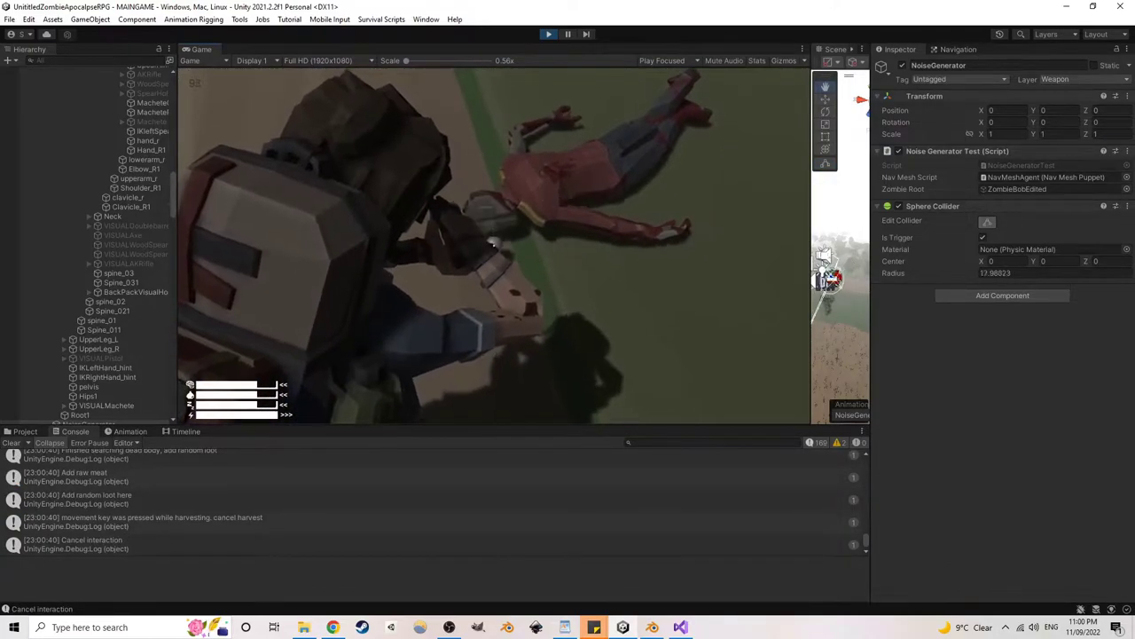
pyautogui.press('w')
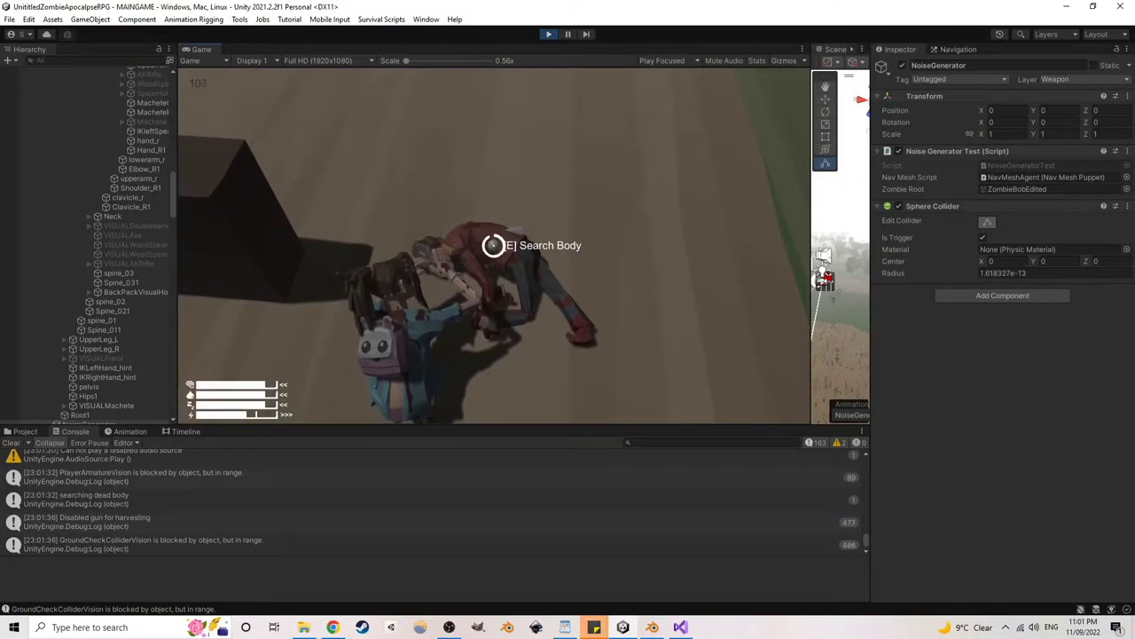
# Finish searching the zombie body on the dirt road and move the character away from it
pyautogui.press('w')
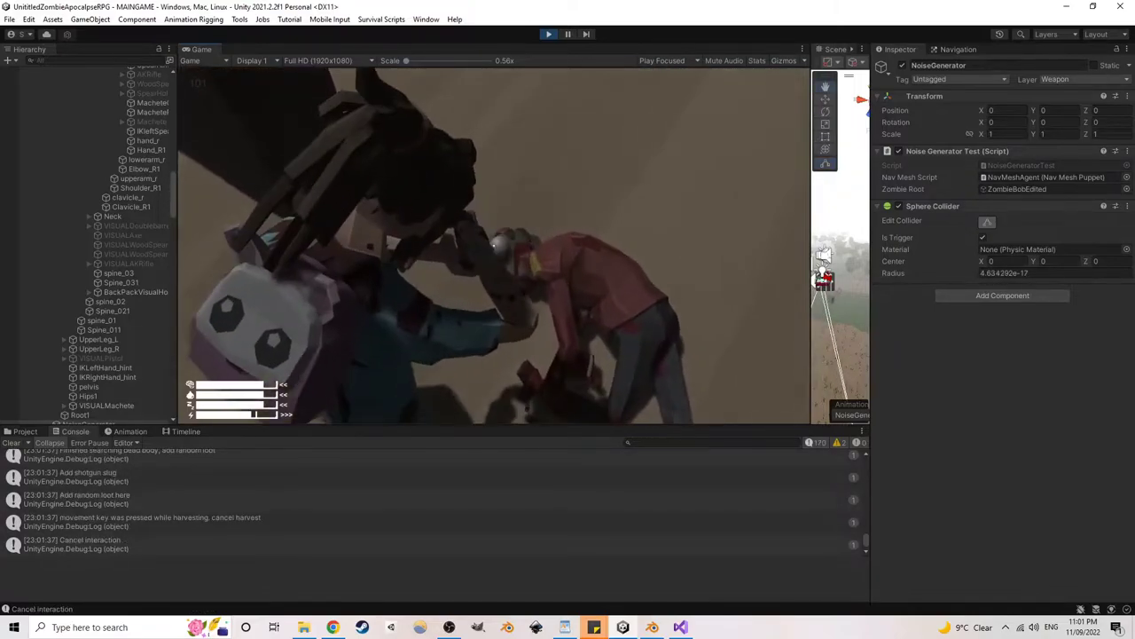
pyautogui.press('w')
pyautogui.press('c')
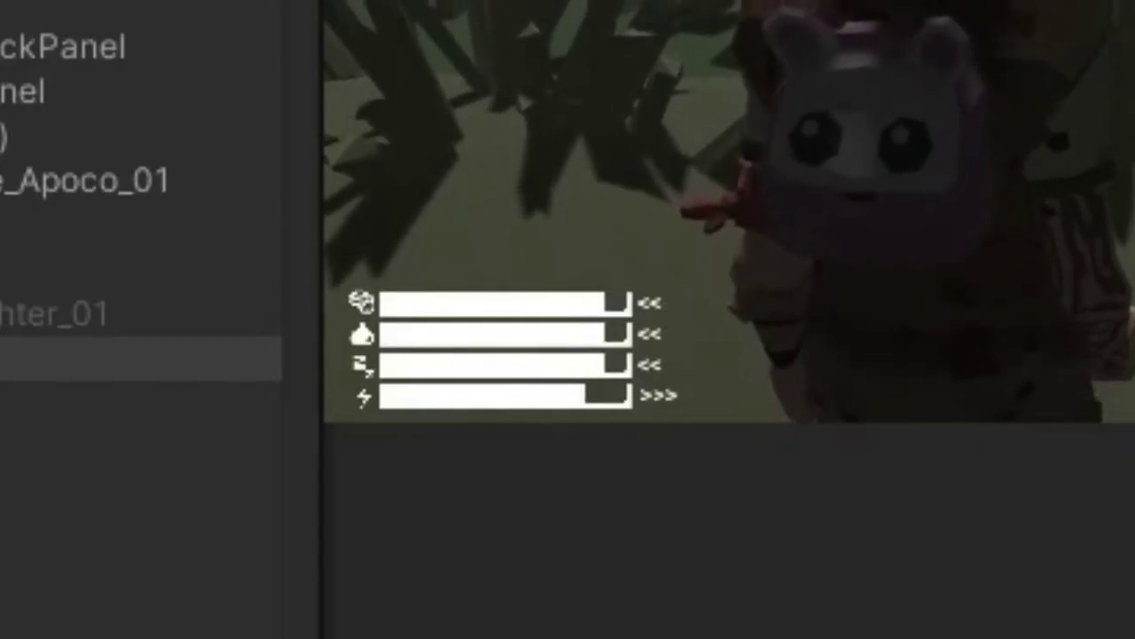
# Examine the food, water, sleep and stamina bars during play, in the pause menu and in the inventory
pyautogui.press('Escape')
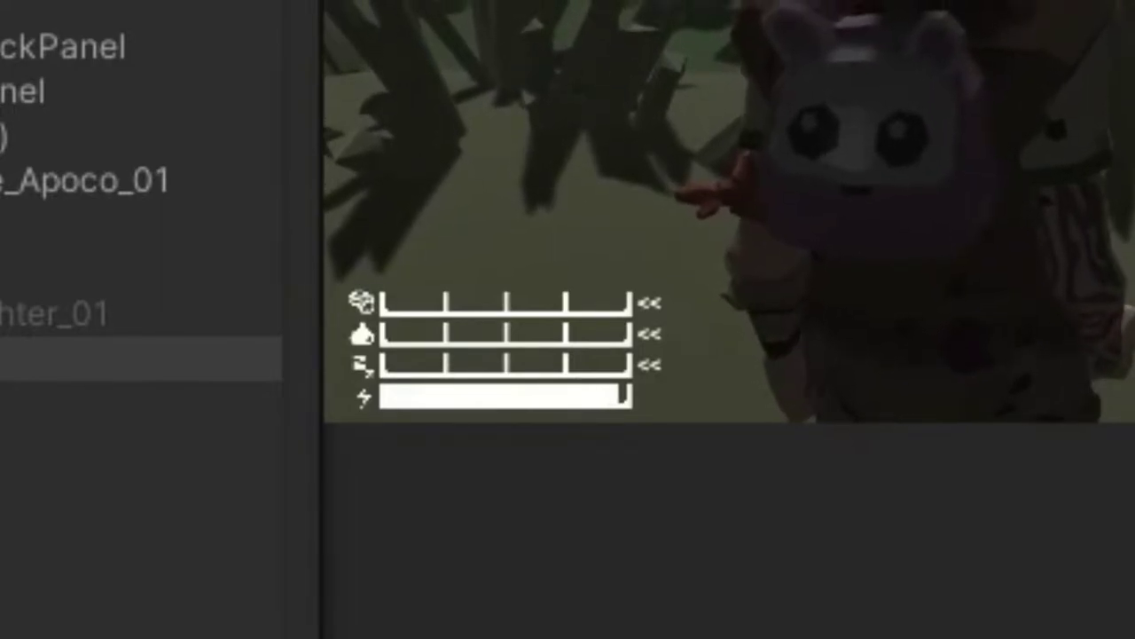
pyautogui.press('Escape')
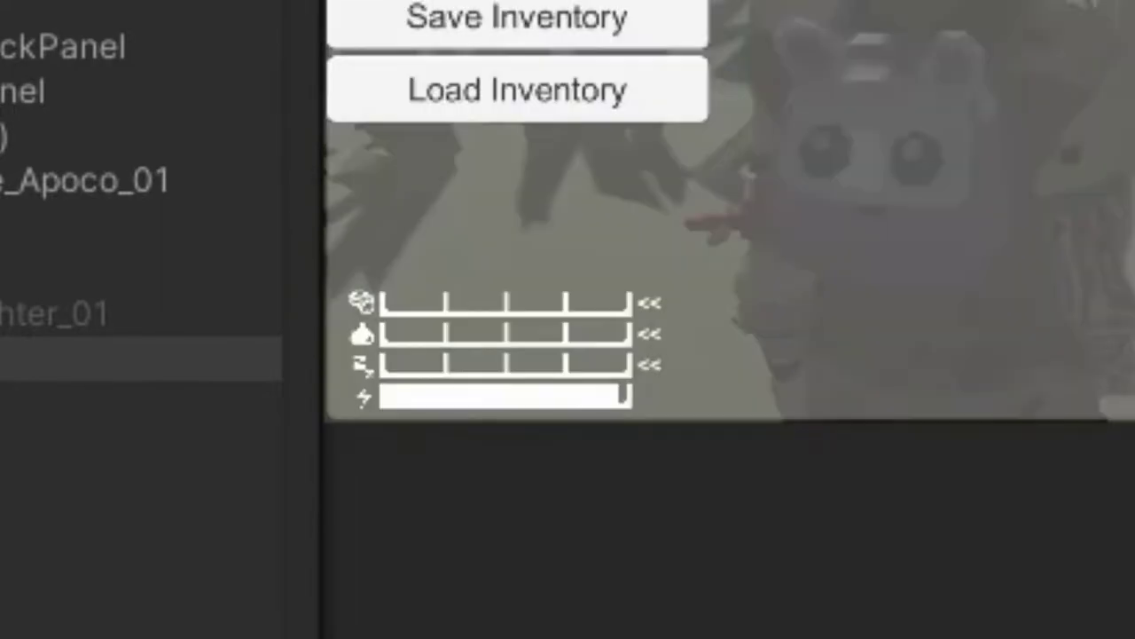
pyautogui.press('Escape')
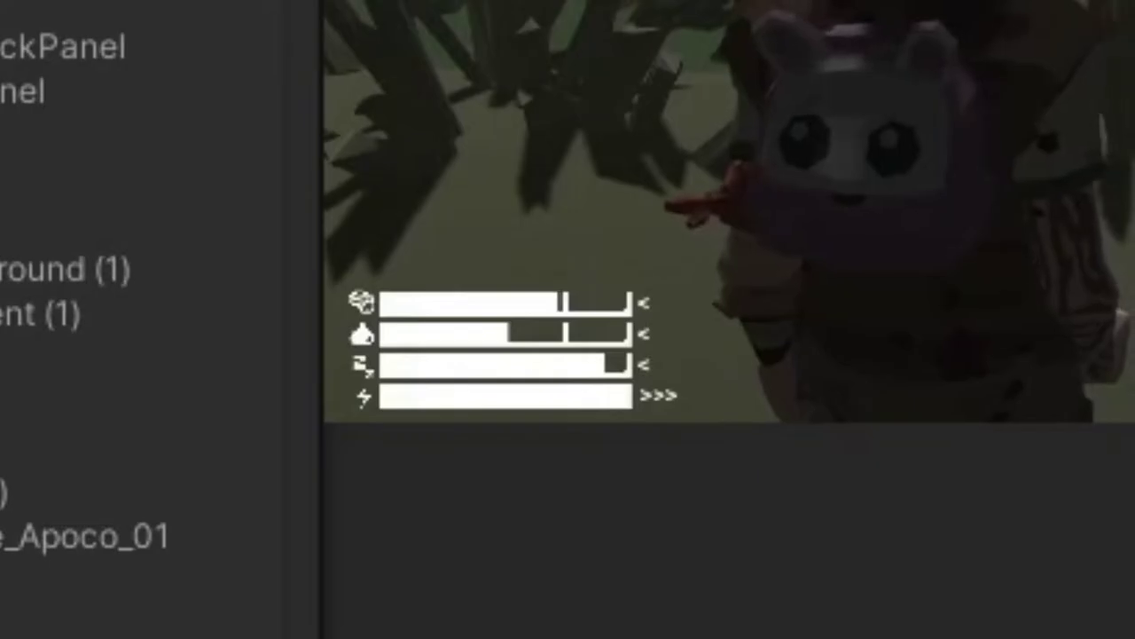
pyautogui.press('Tab')
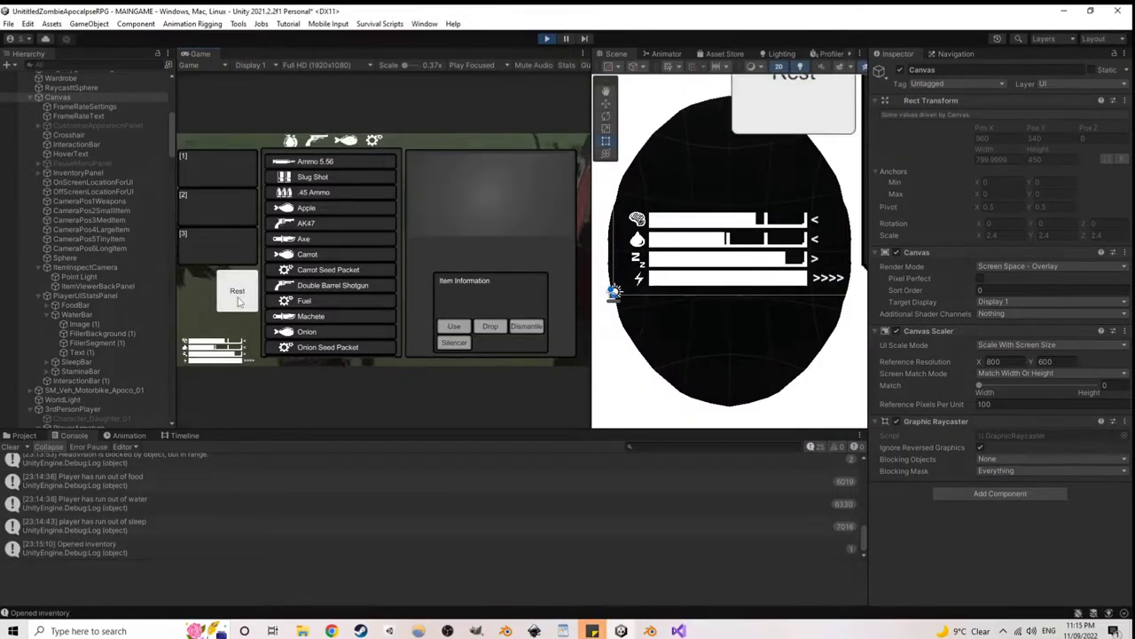
pyautogui.press('Tab')
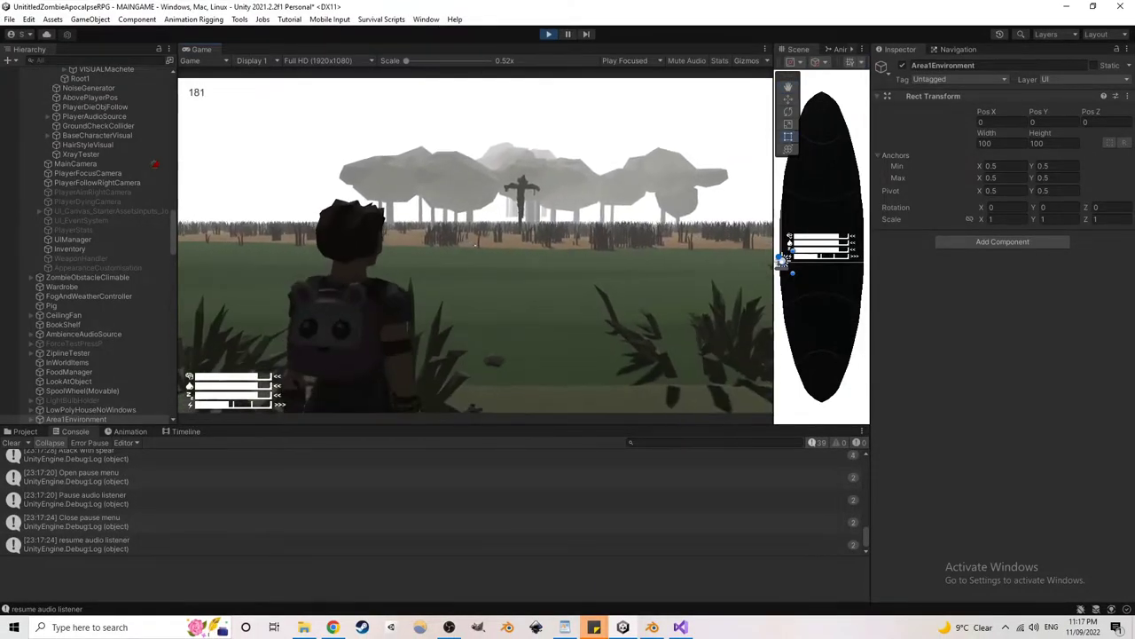
# Equip the spear and attack with it toward the scarecrow in the field
pyautogui.press('1')
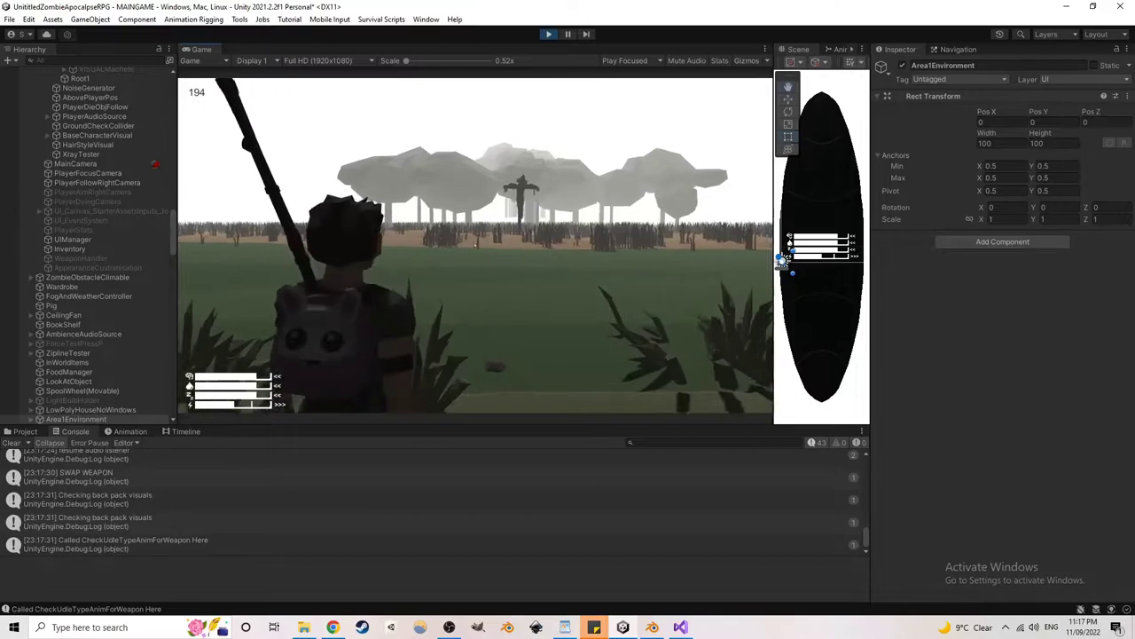
pyautogui.click(476, 245)
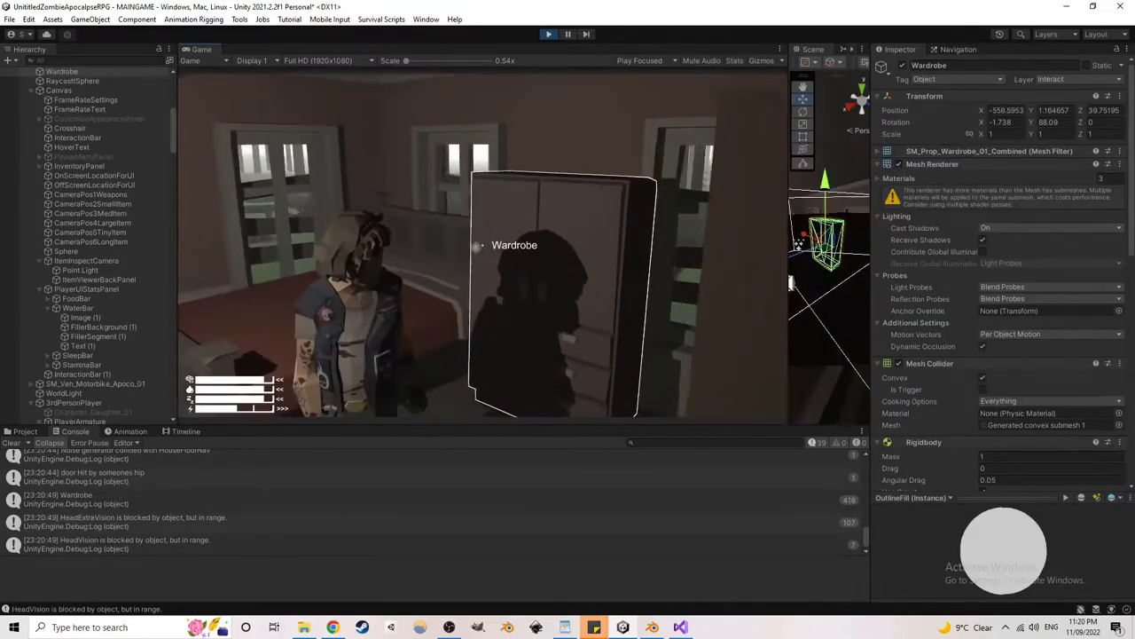
# Open the wardrobe's appearance options, set the character's base to Homeless and switch to the previous hairstyle
pyautogui.press('e')
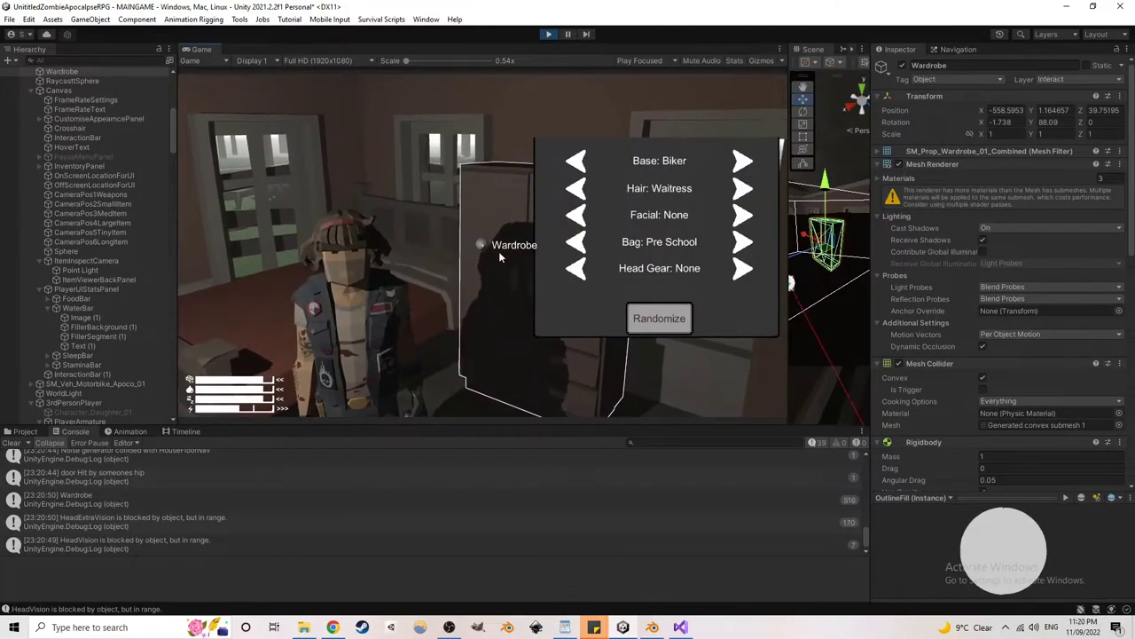
pyautogui.click(742, 161)
pyautogui.click(742, 160)
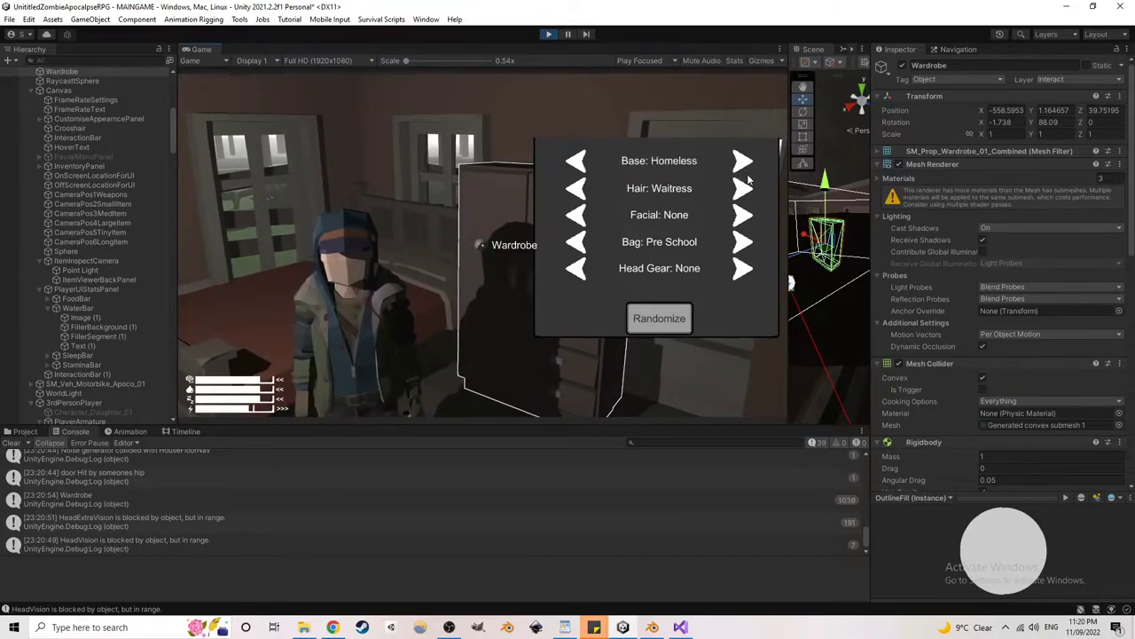
pyautogui.click(578, 190)
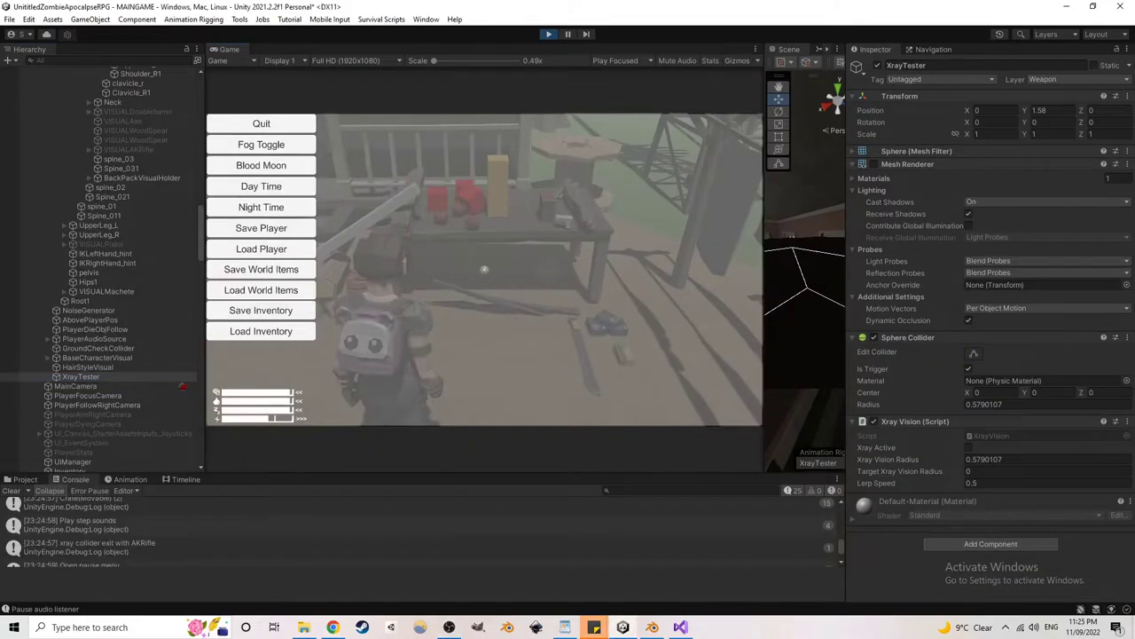
# Resume the game and toggle X-ray vision on and off to outline the items on and around the wooden table
pyautogui.press('Escape')
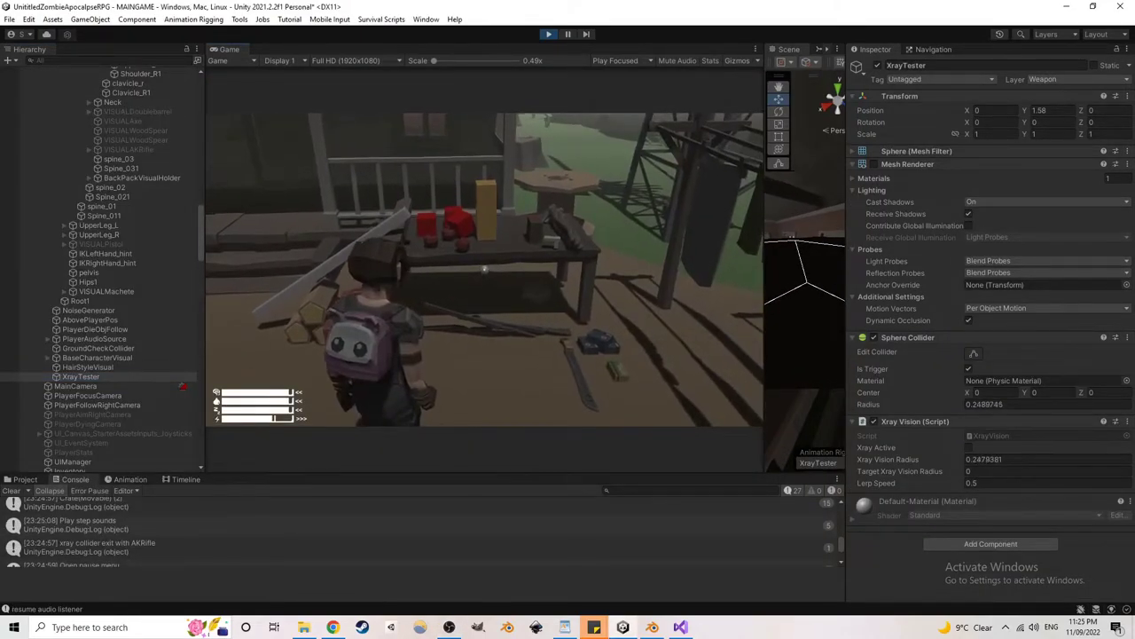
pyautogui.press('x')
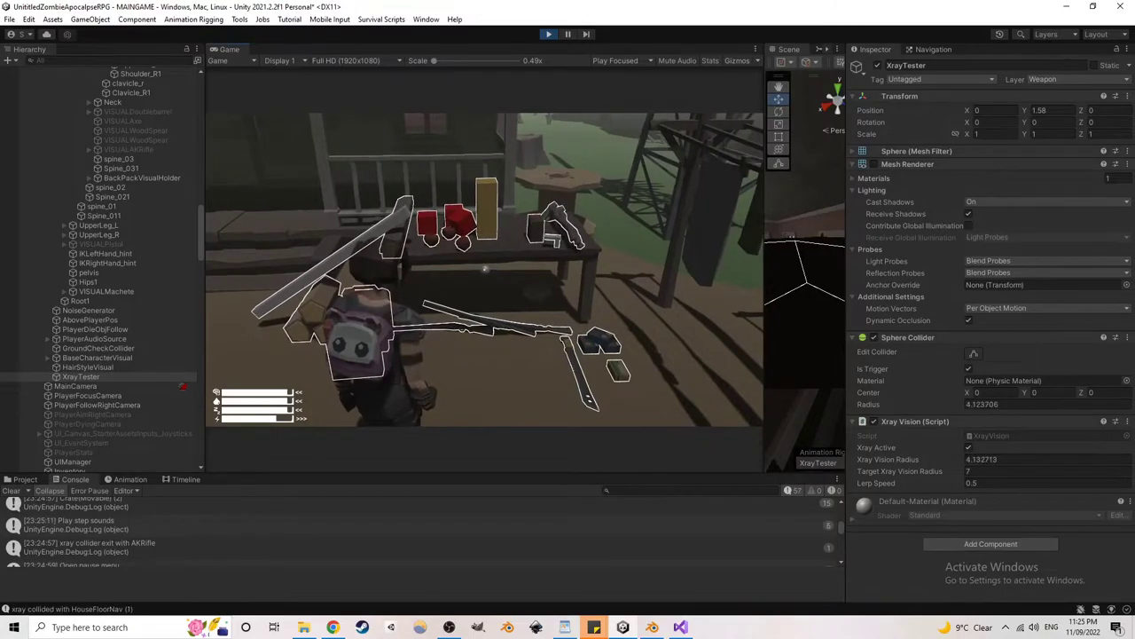
pyautogui.press('x')
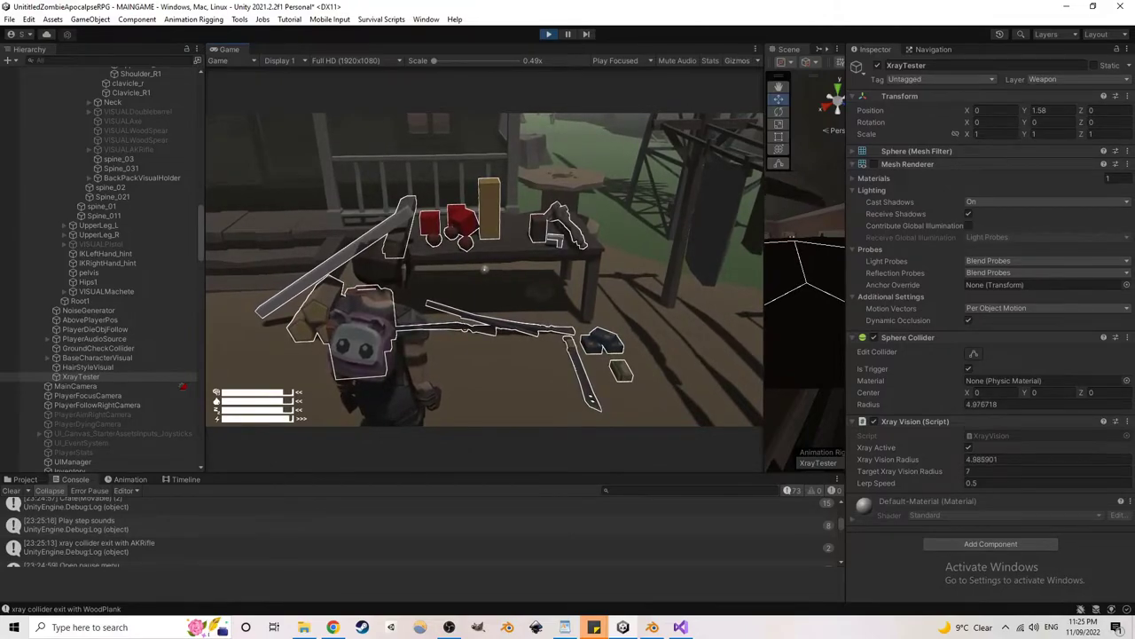
pyautogui.press('x')
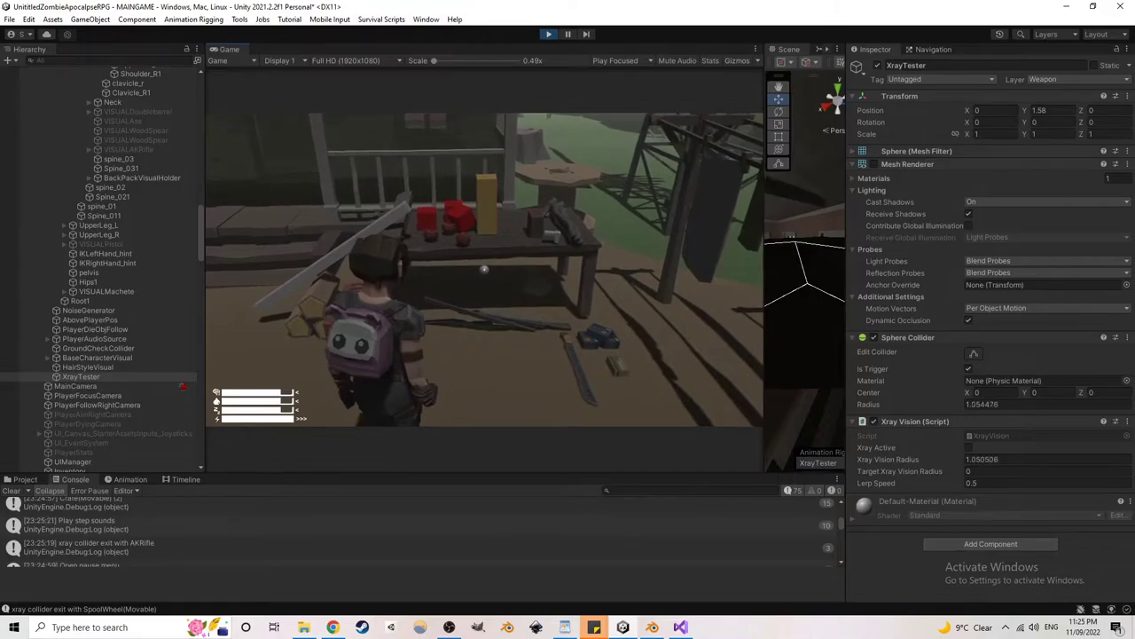
# Pause the game and stop the current play session
pyautogui.press('Escape')
pyautogui.click(550, 35)
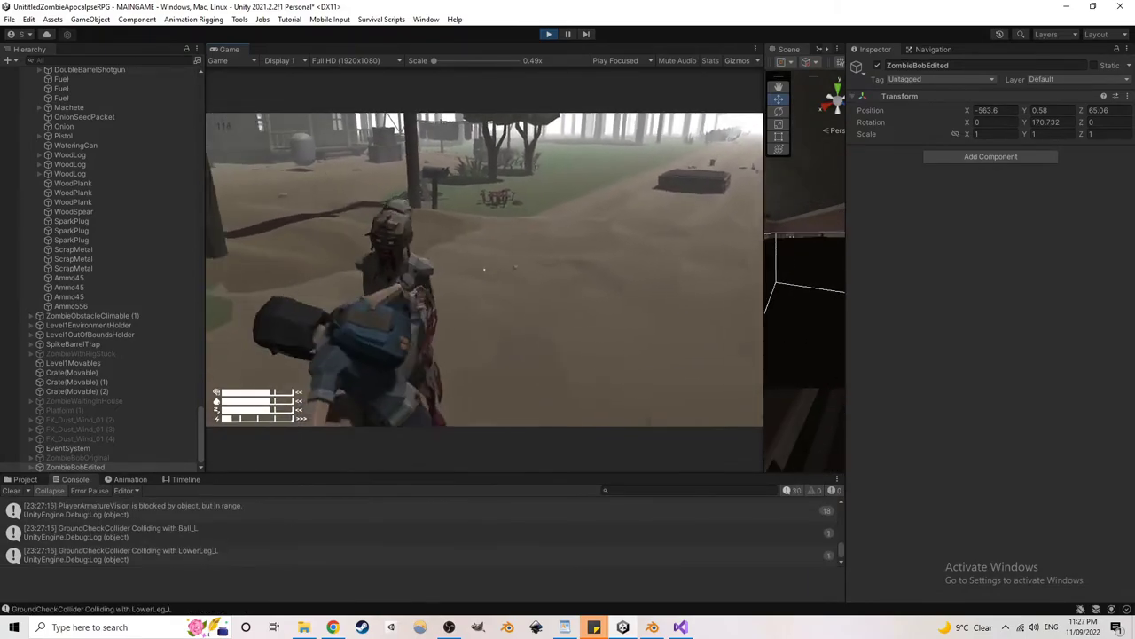
pyautogui.press('Escape')
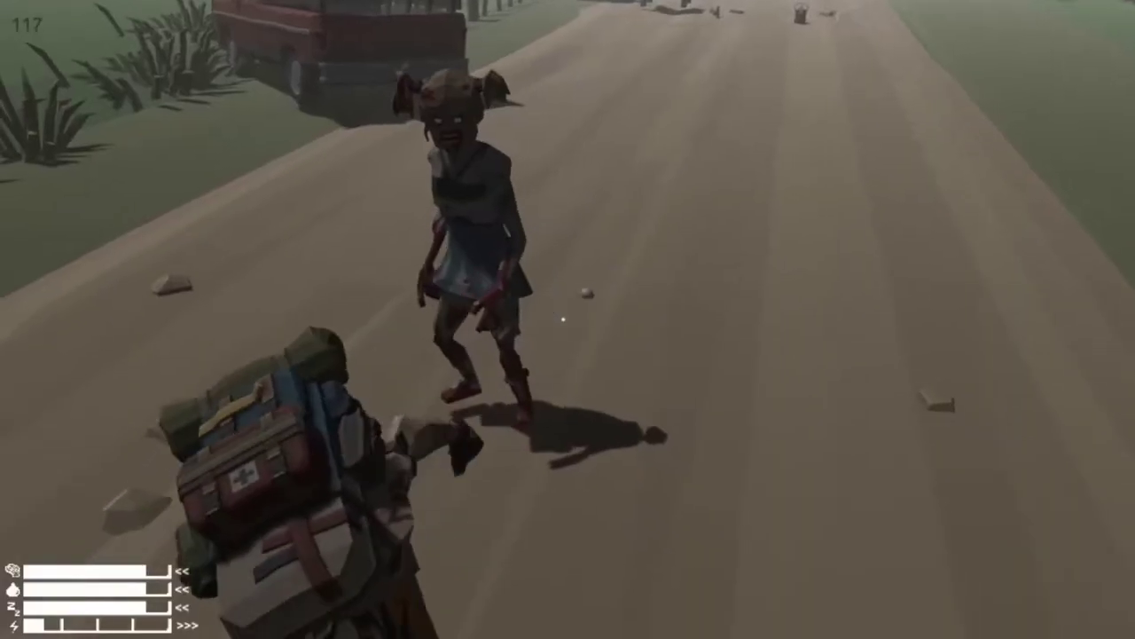